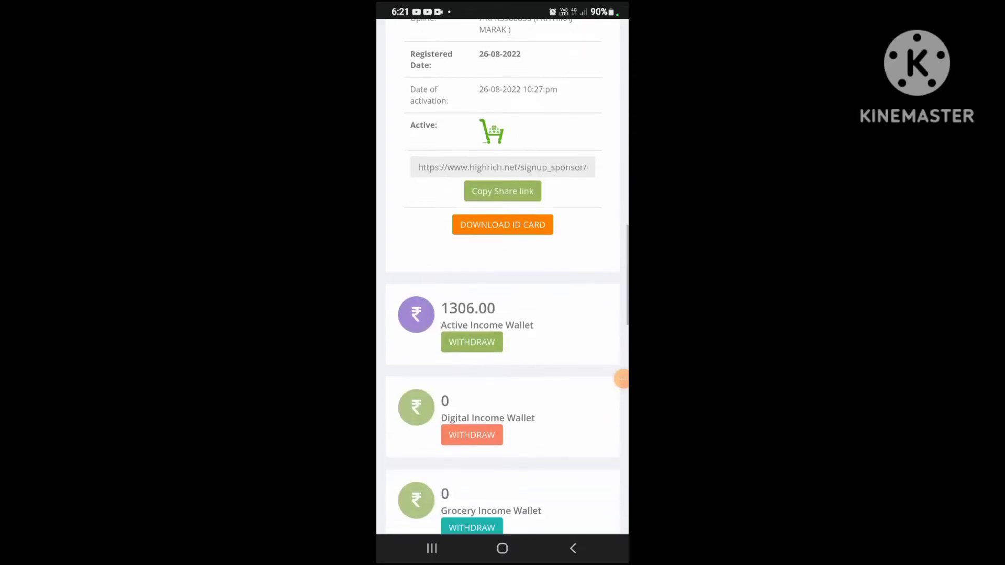
pyautogui.scroll(-1, 621, 379)
pyautogui.moveTo(579, 395); pyautogui.dragTo(454, 281)
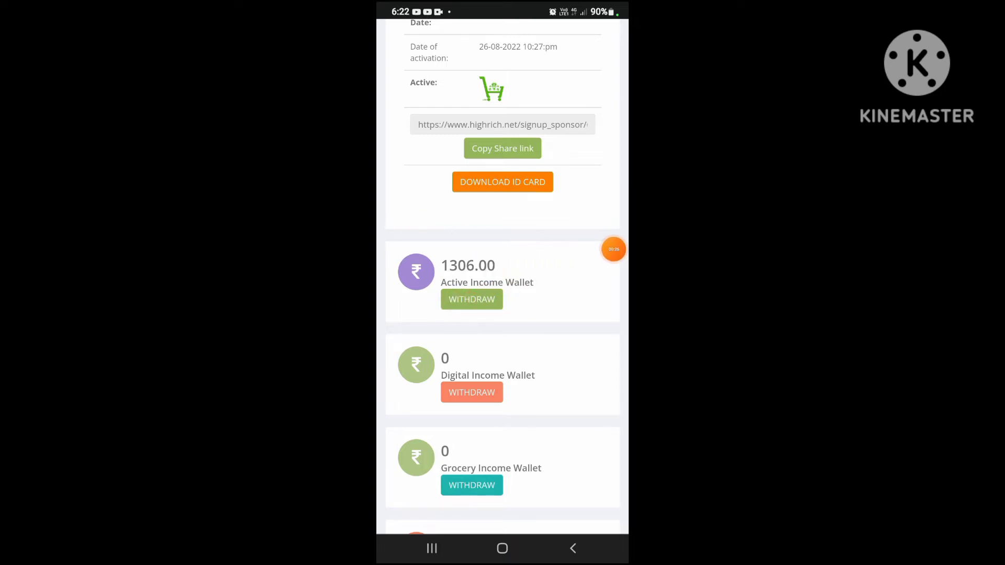
# Start an Active Income Wallet withdrawal of Rs.1300 and move to the password field
pyautogui.click(472, 299)
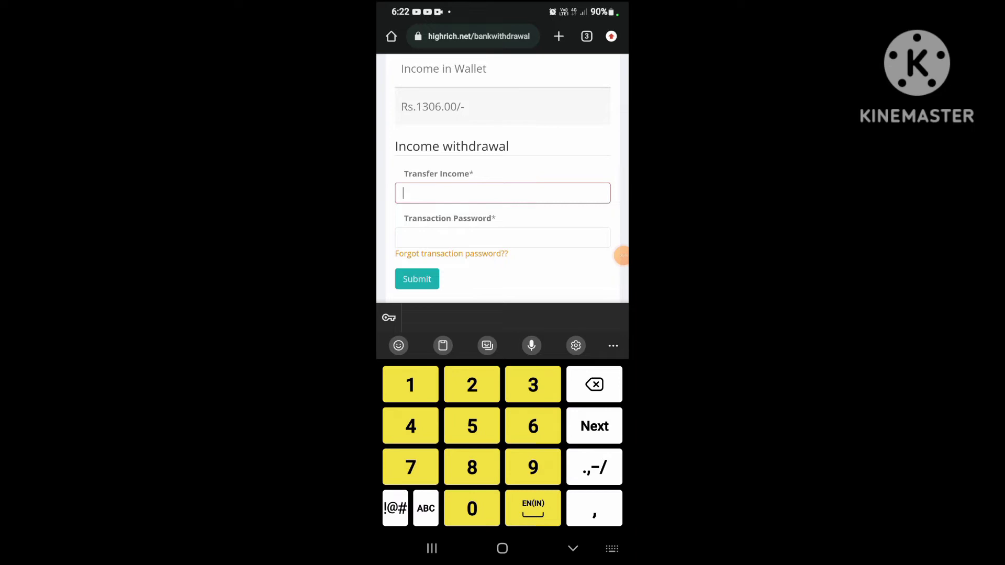
pyautogui.write('130')
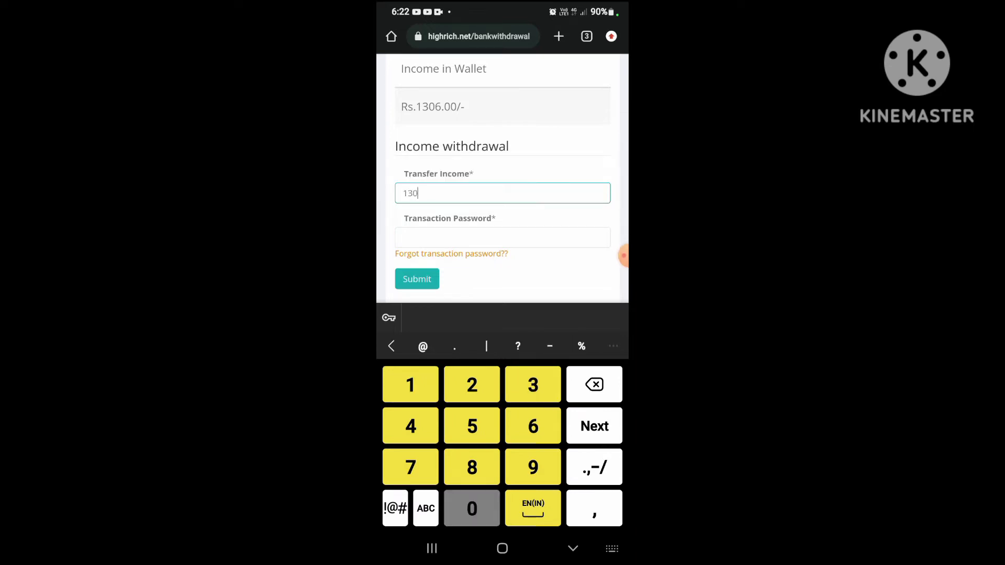
pyautogui.write('0')
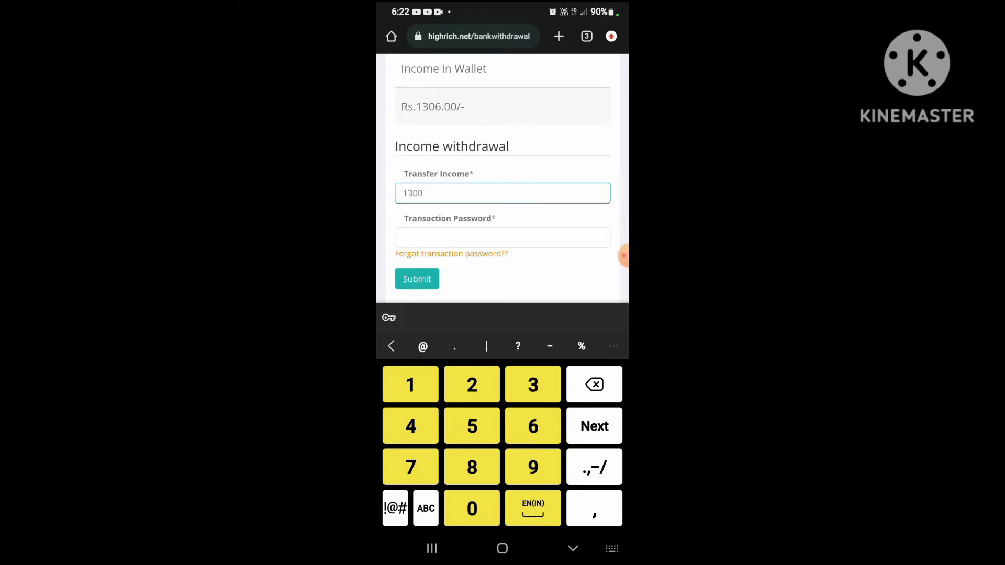
pyautogui.press('Tab')
pyautogui.press('Escape')
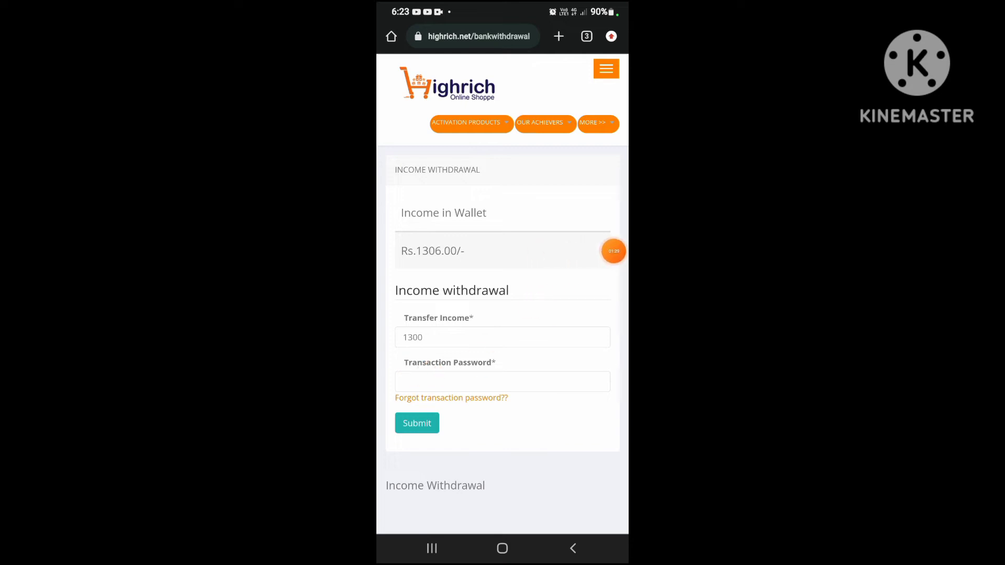
pyautogui.write('****')
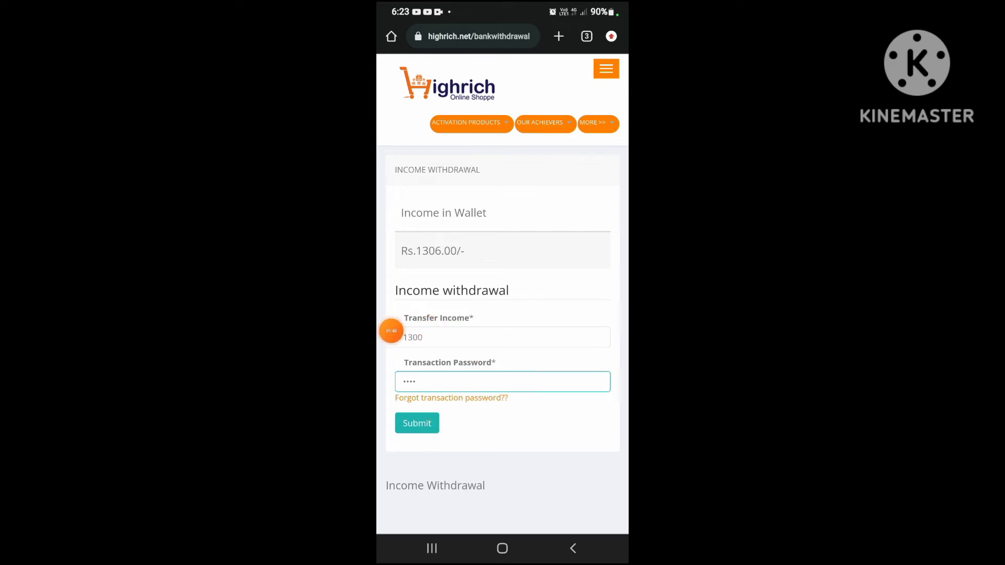
# Submit the Rs.1300 withdrawal with the transaction password to reach the summary
pyautogui.click(417, 423)
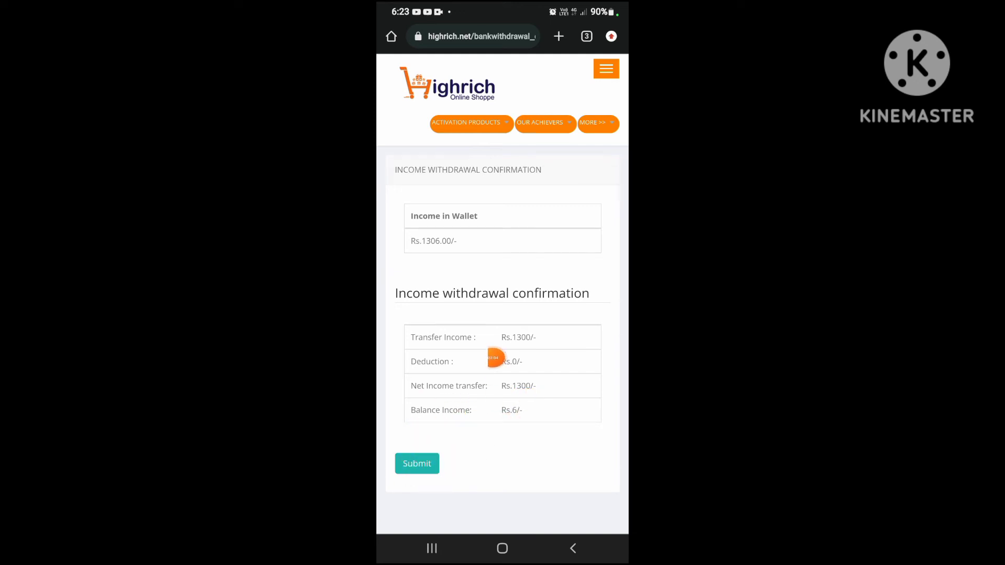
# Confirm the Rs.1300 withdrawal on the confirmation page, leaving Rs.6.00
pyautogui.click(418, 463)
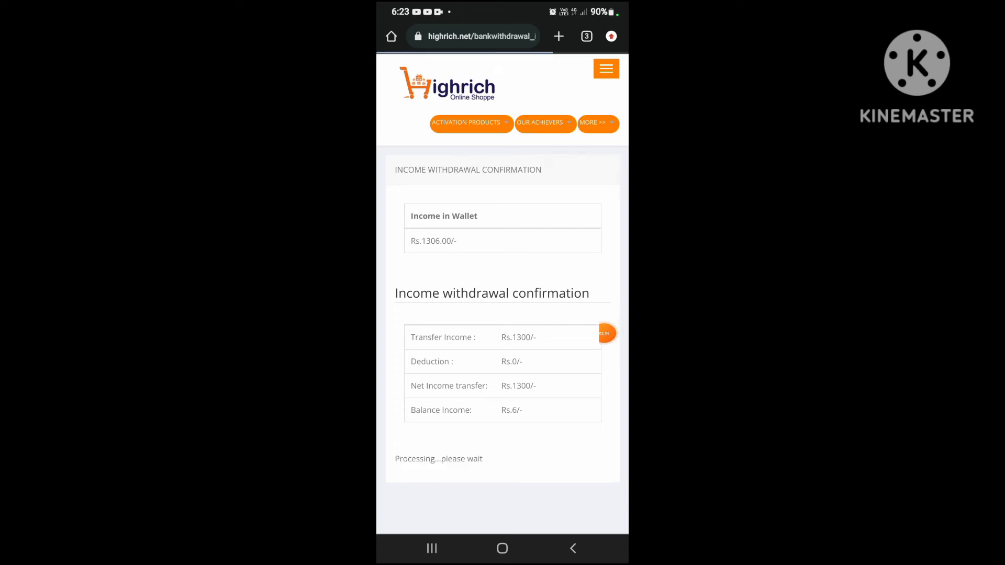